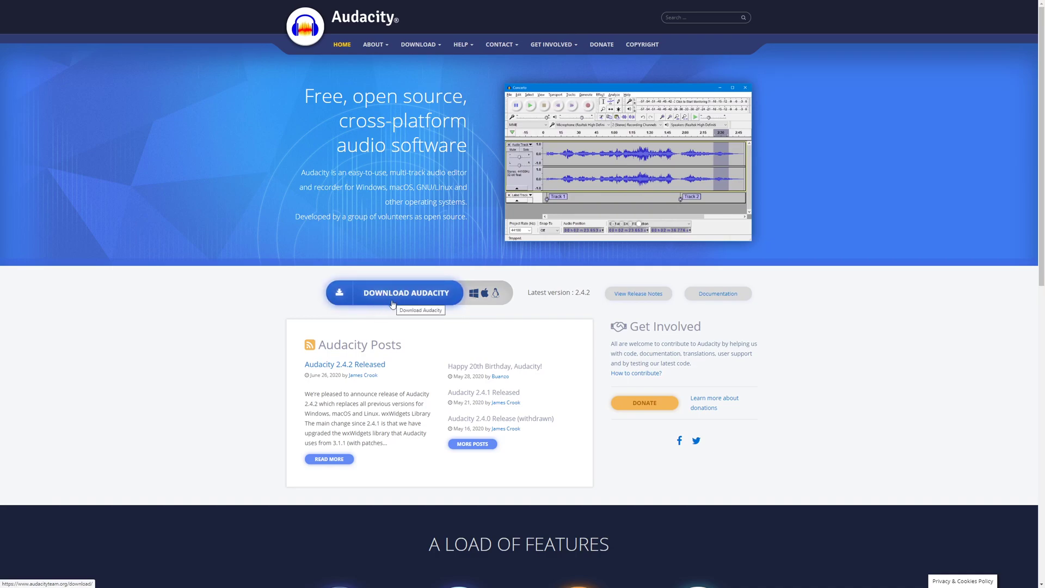
Go from the Audacity download page to the Windows downloads offering the 2.4.2 installer
click(393, 304)
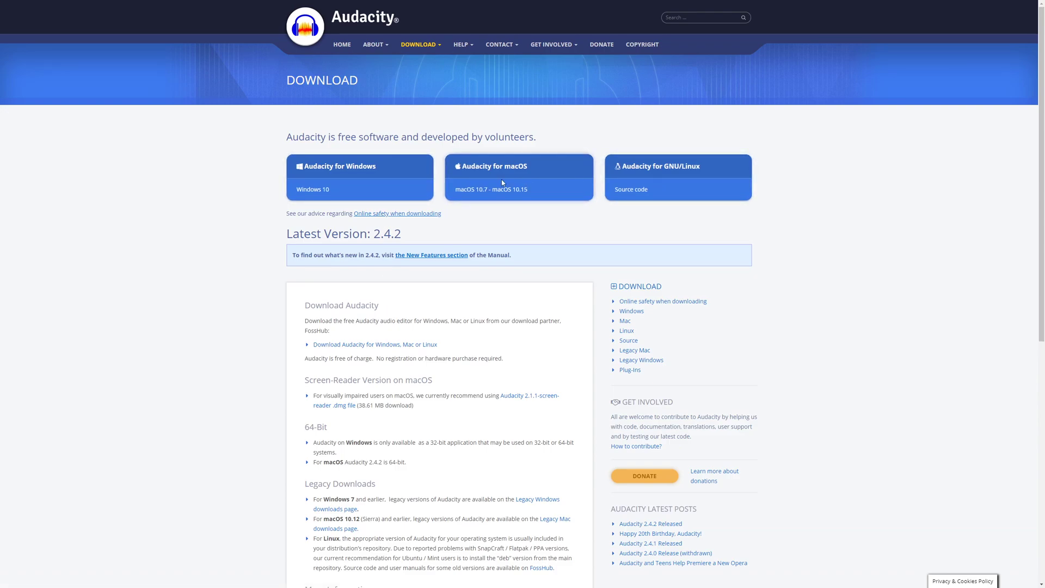
click(334, 173)
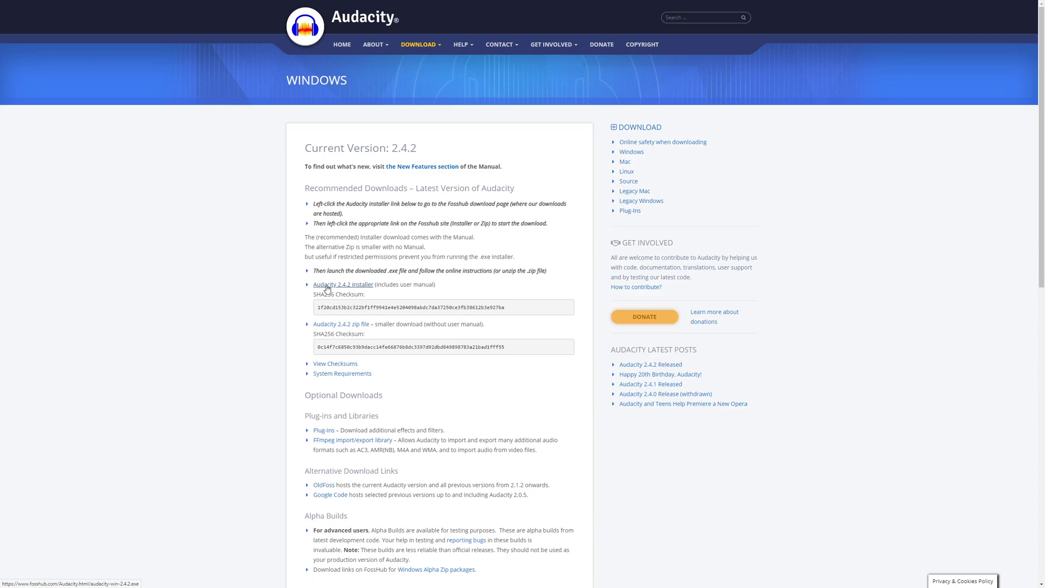
Download the Audacity 2.4.2 Windows Installer from FossHub and run the downloaded .exe
click(349, 287)
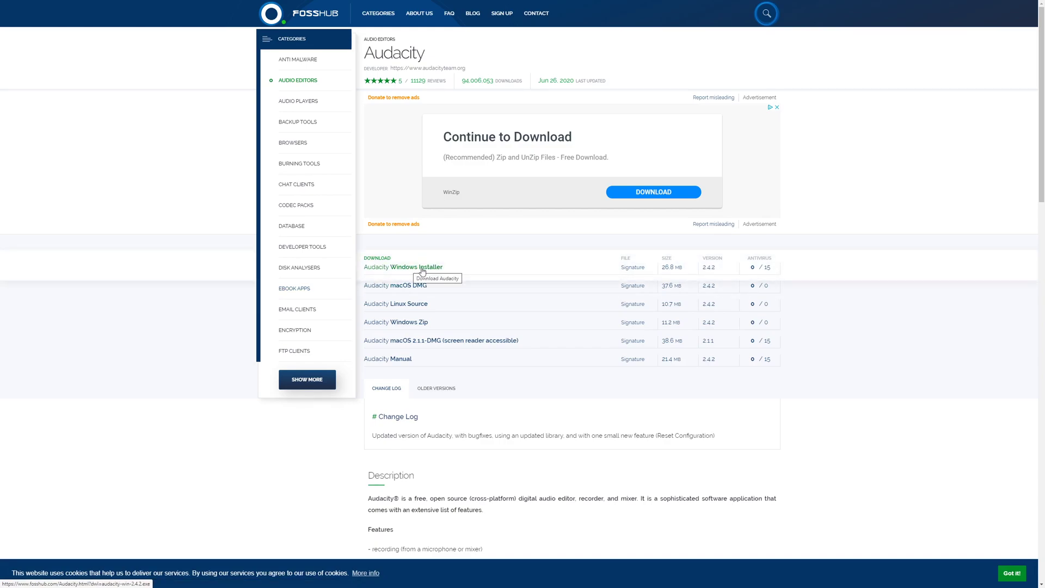
click(427, 272)
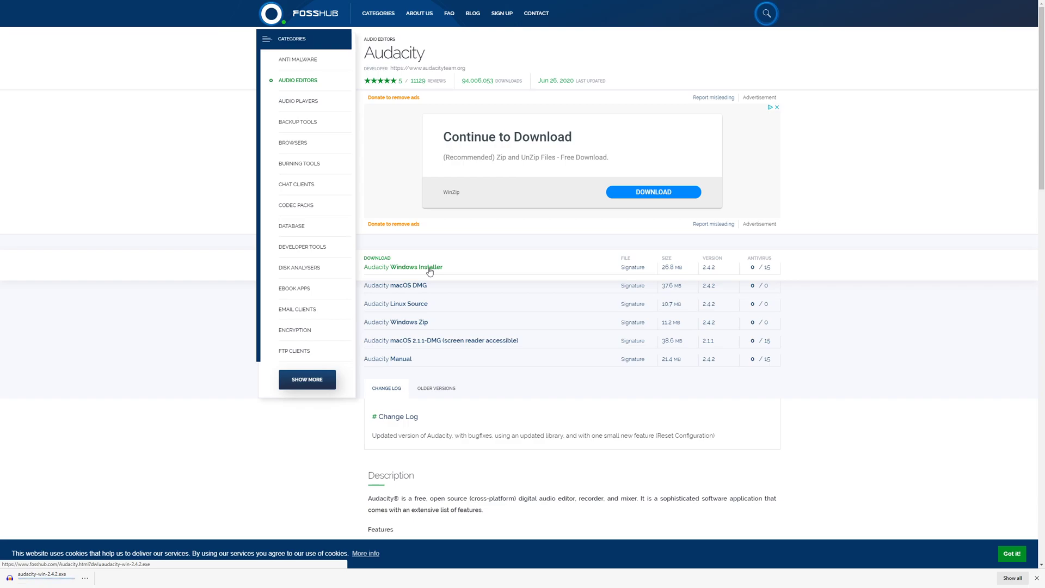
click(43, 578)
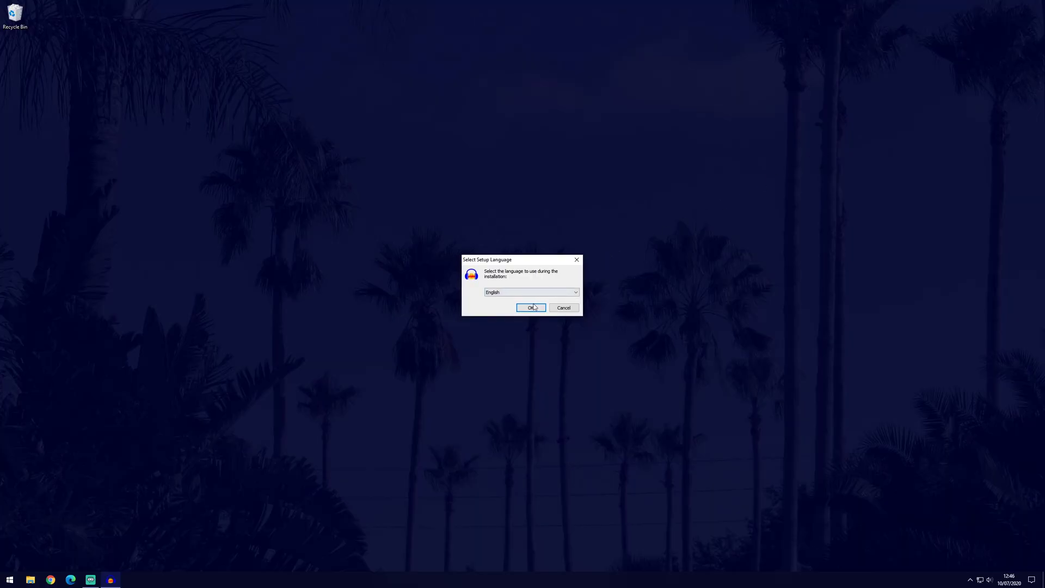
Choose English setup, keep the default install folder, and add a desktop shortcut
click(531, 308)
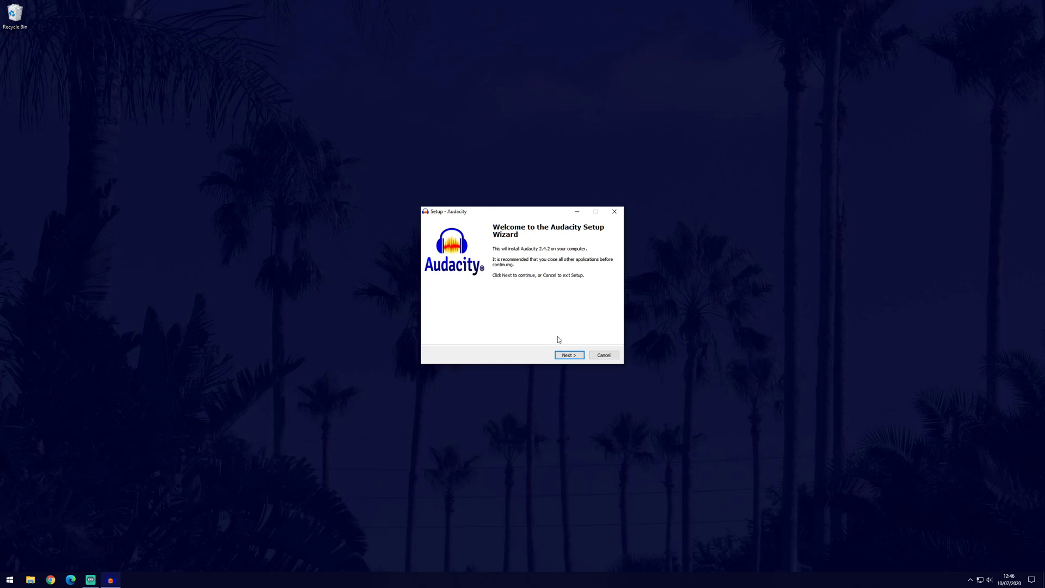
click(568, 356)
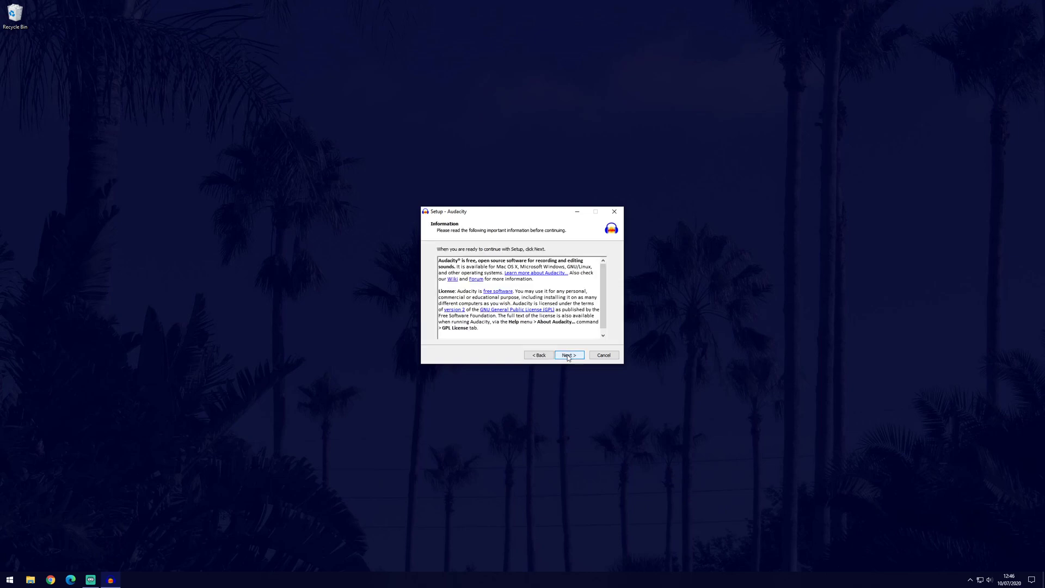
click(581, 357)
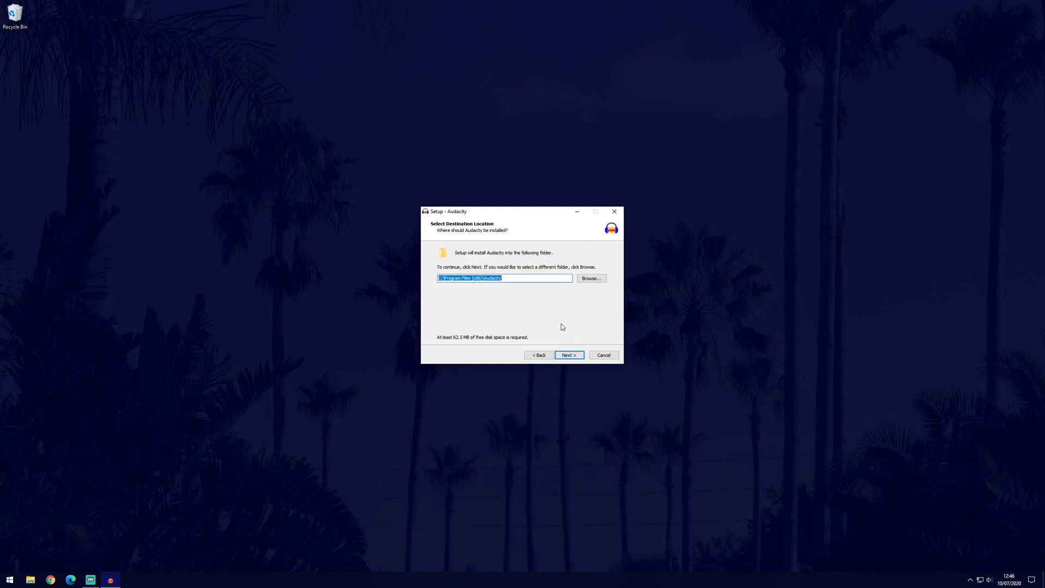
click(571, 357)
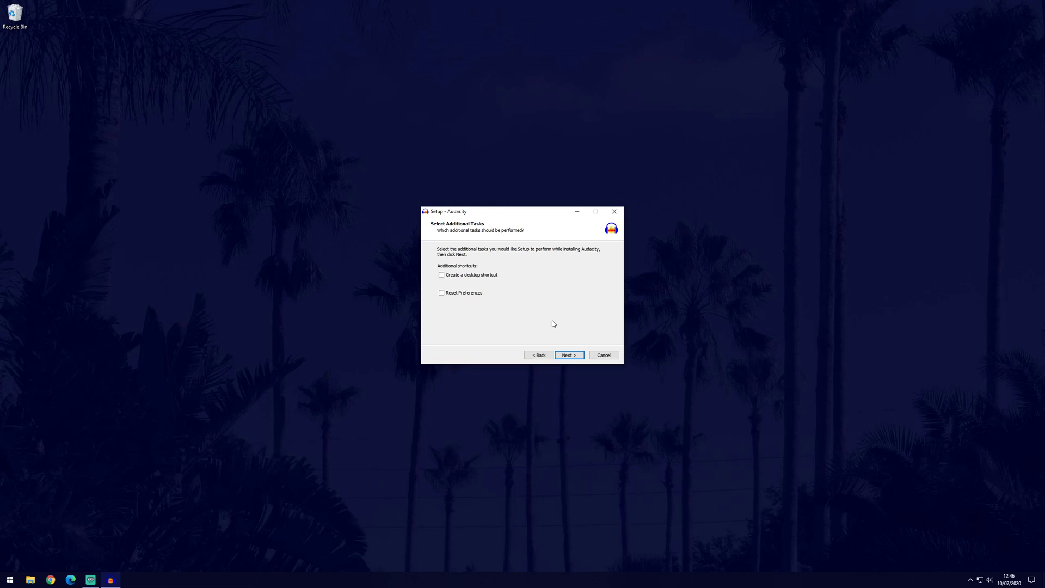
click(463, 278)
click(577, 356)
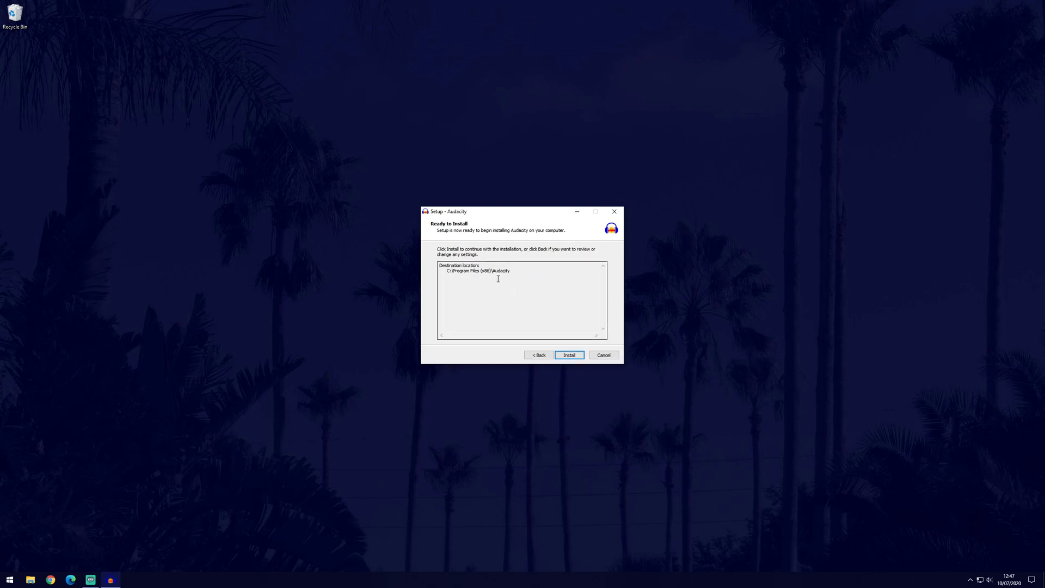
Install Audacity 2.4.2, pass the release notes, and finish with Audacity launching
click(570, 356)
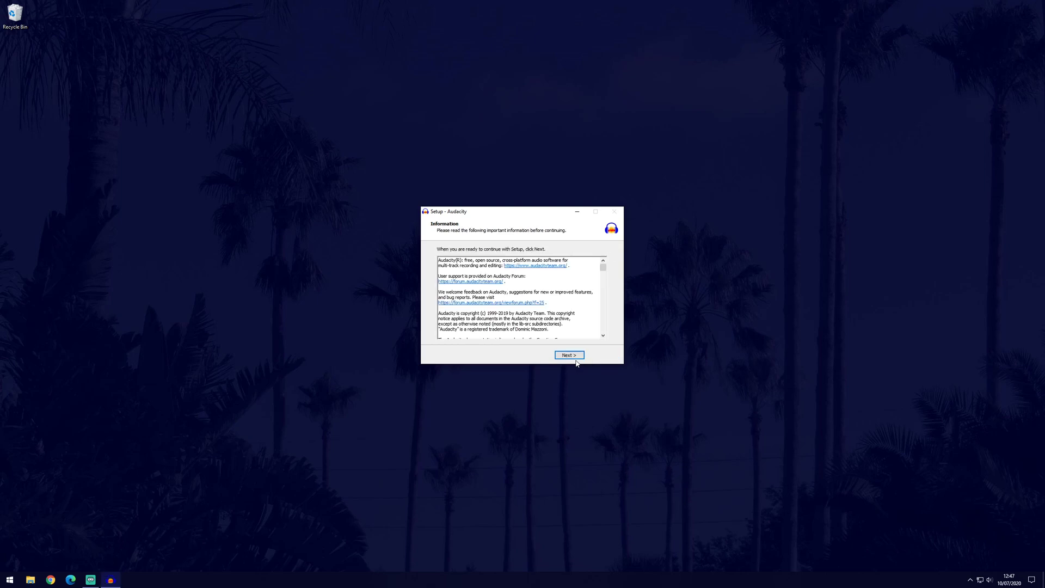
scroll(565, 294, down, 6)
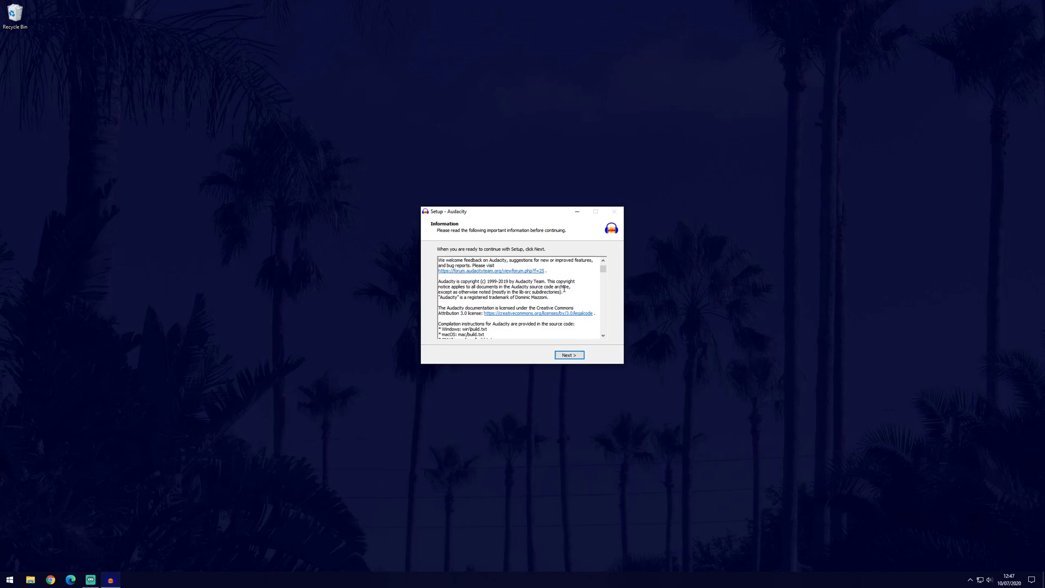
scroll(566, 294, down, 10)
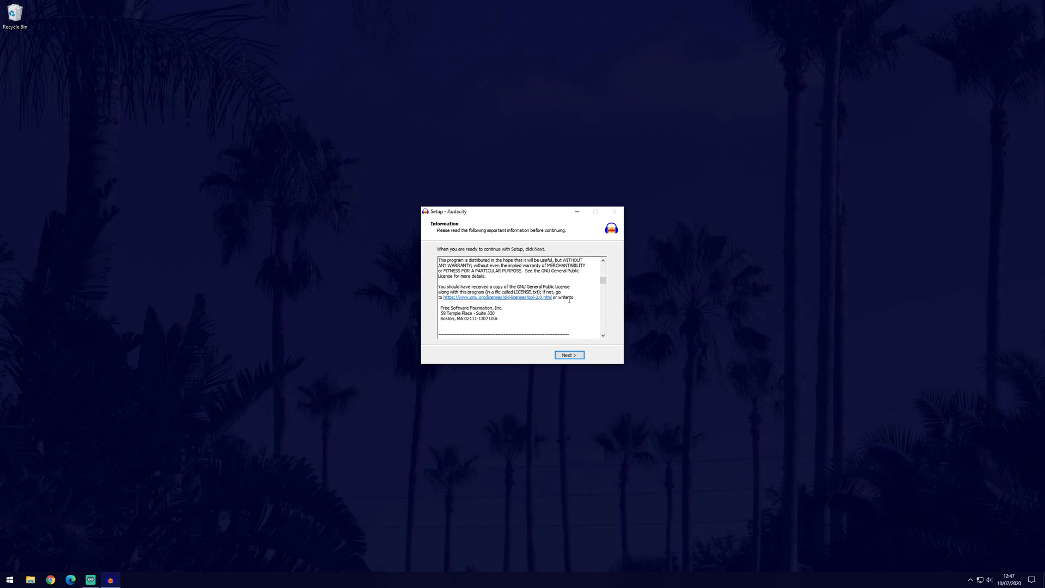
click(579, 358)
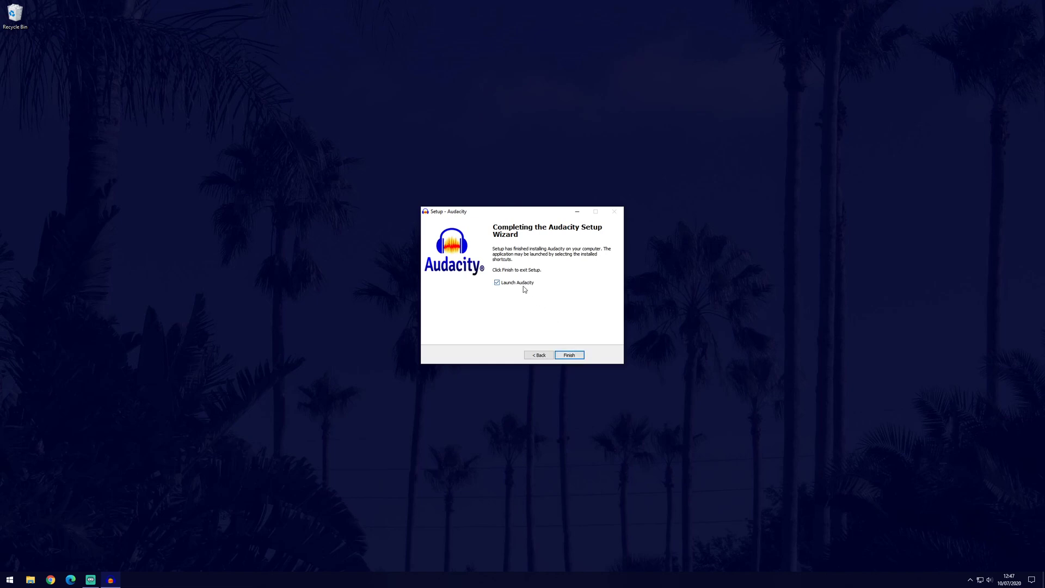
click(570, 355)
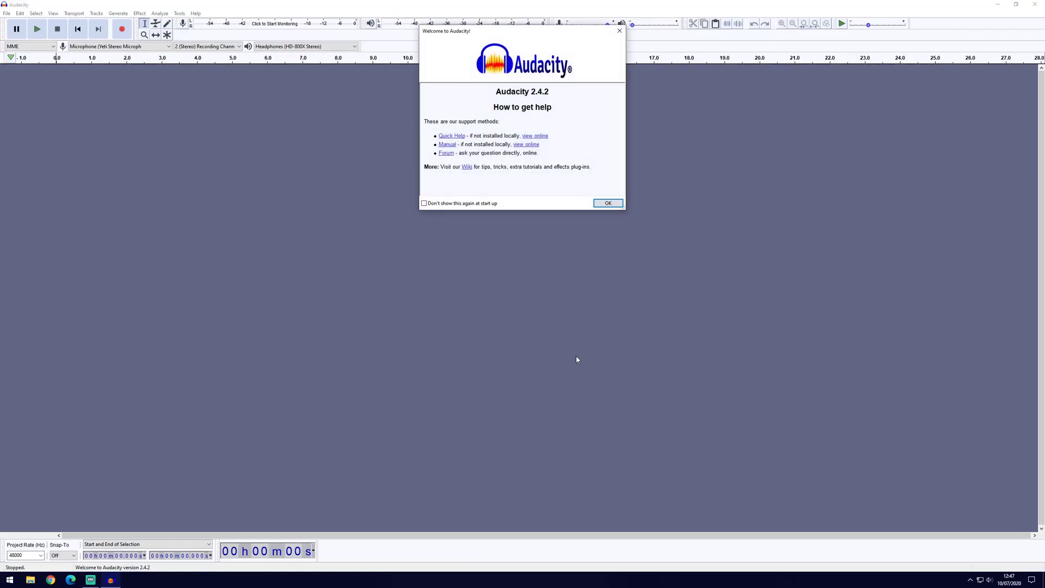
Dismiss the 'How to get help' welcome message and minimize the Audacity window
click(607, 204)
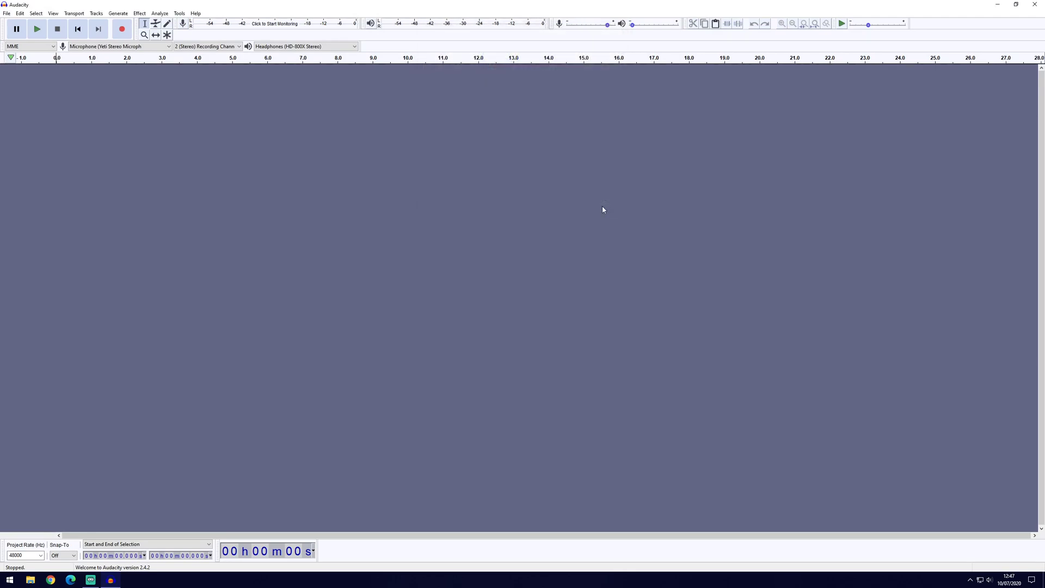
click(997, 5)
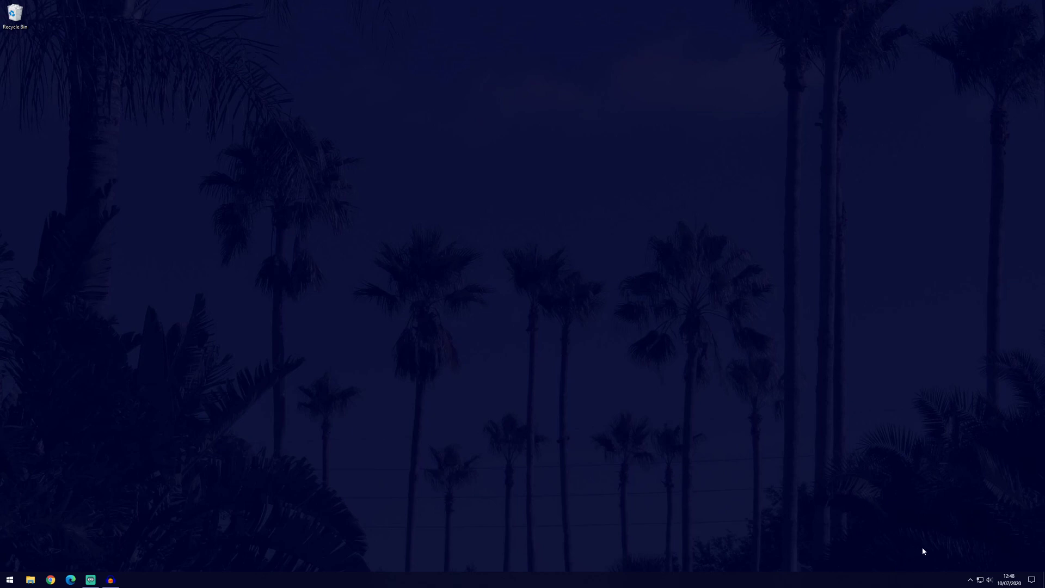
Open the classic Sound control panel from the taskbar sound icon's Sound settings, then close Settings
right_click(991, 580)
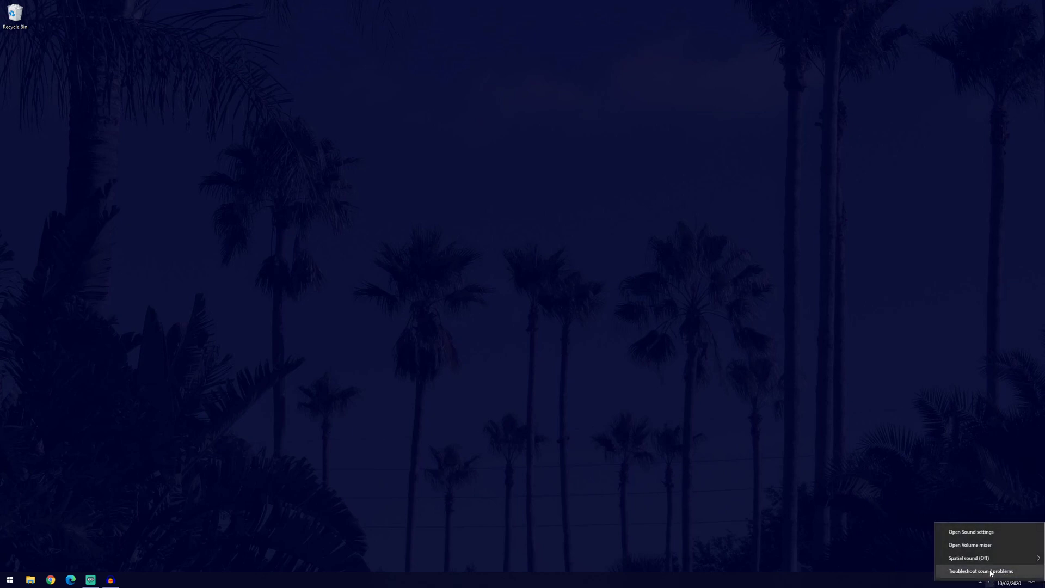
click(990, 532)
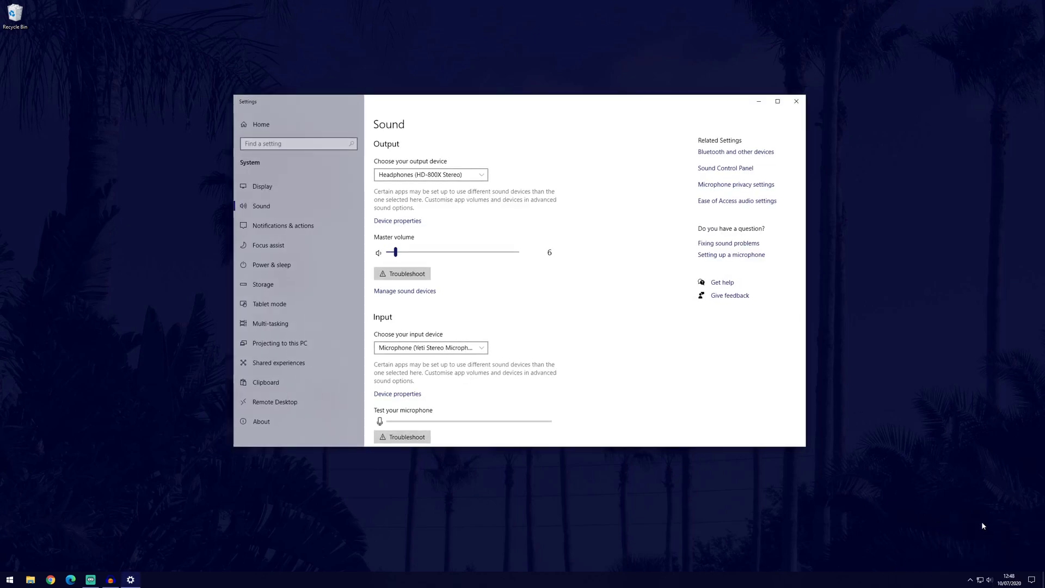
click(747, 170)
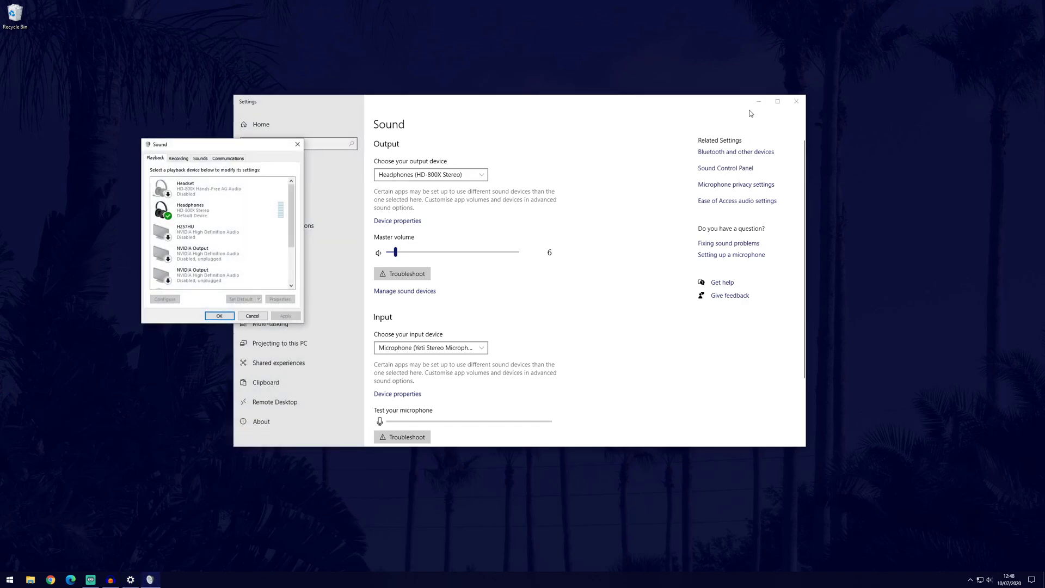
click(796, 102)
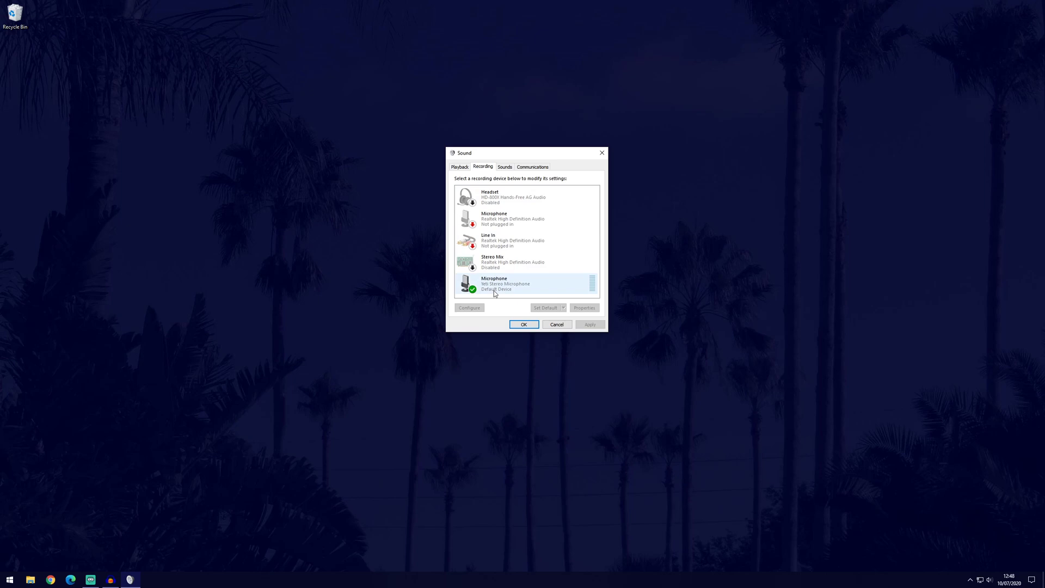
Inspect the Yeti Stereo Microphone and the disabled Stereo Mix recording devices
click(516, 285)
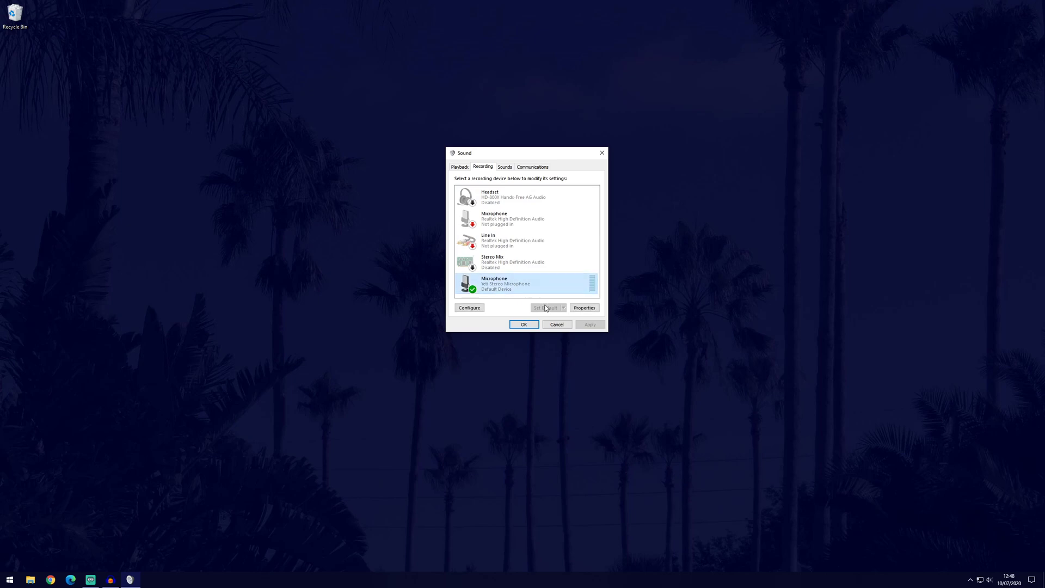
click(553, 274)
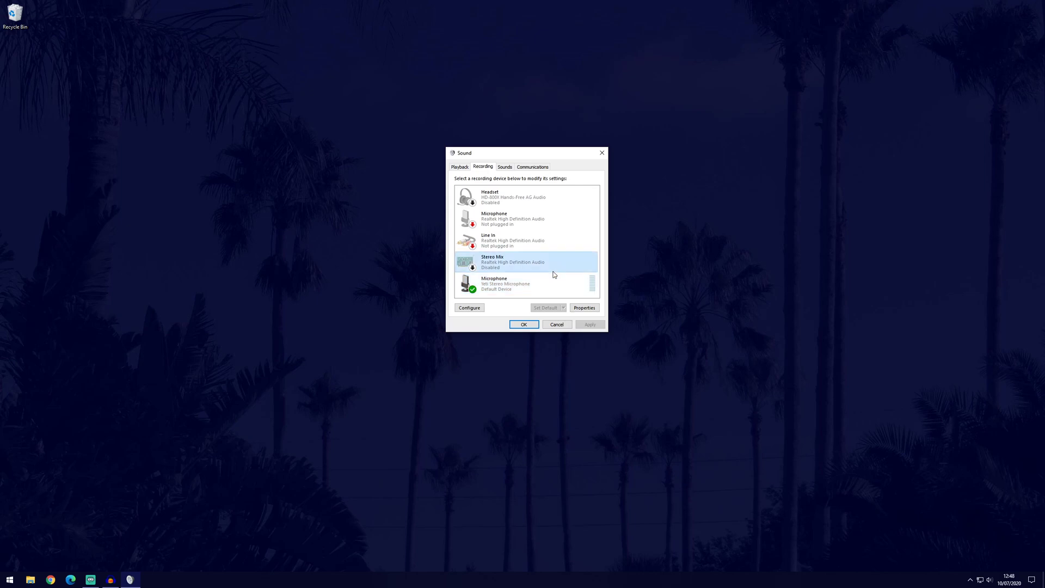
right_click(554, 275)
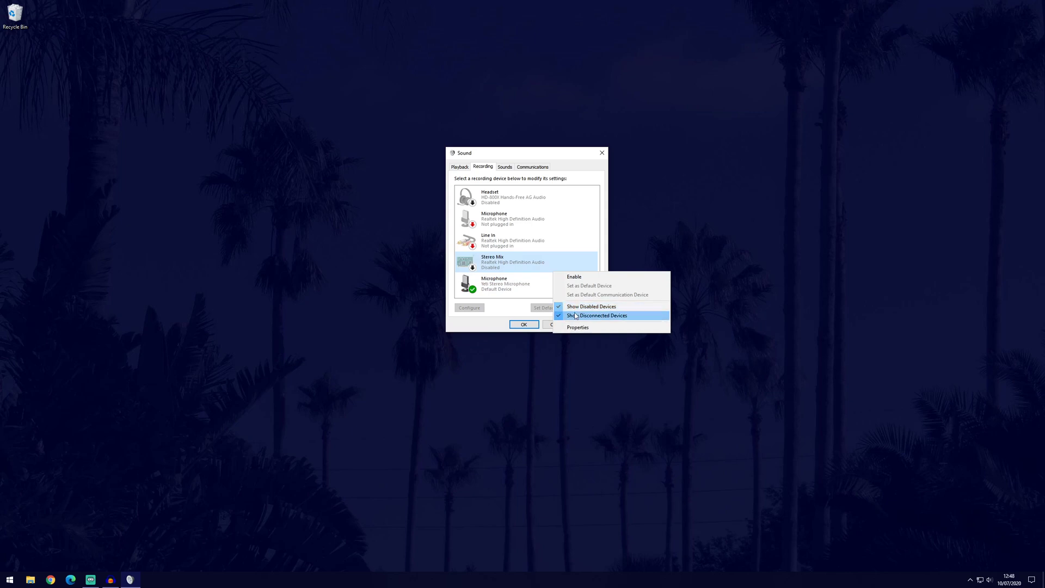
click(519, 294)
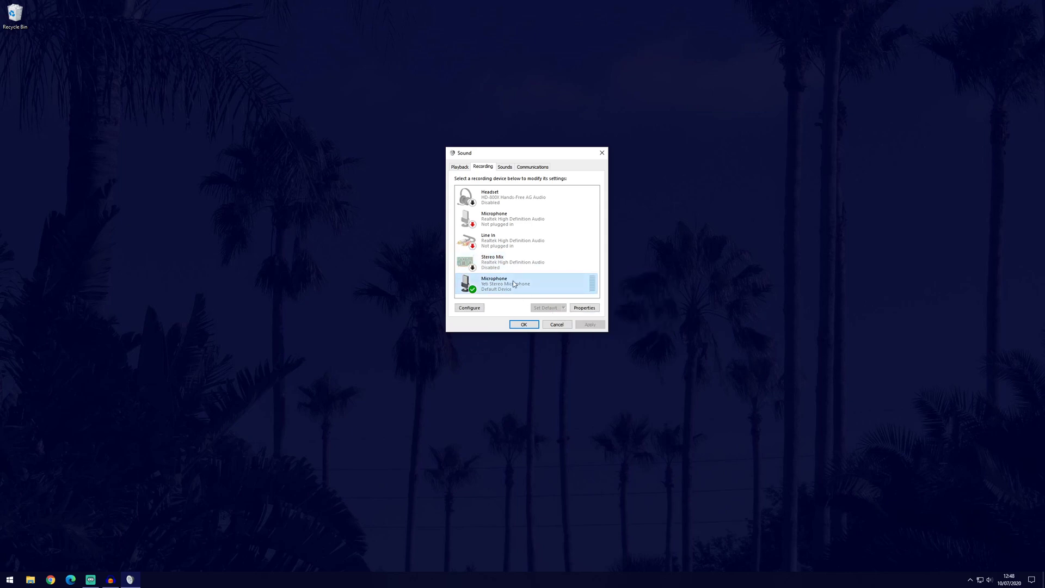
Keep the Yeti microphone's default format at 2 channel, 16 bit, 48000 Hz (DVD Quality) and confirm
double_click(513, 284)
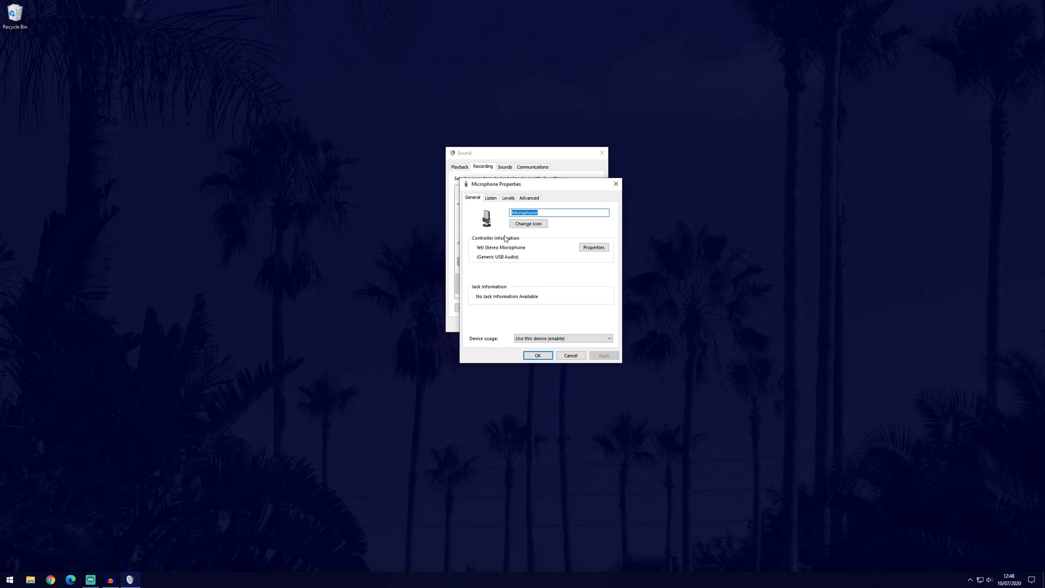
click(507, 200)
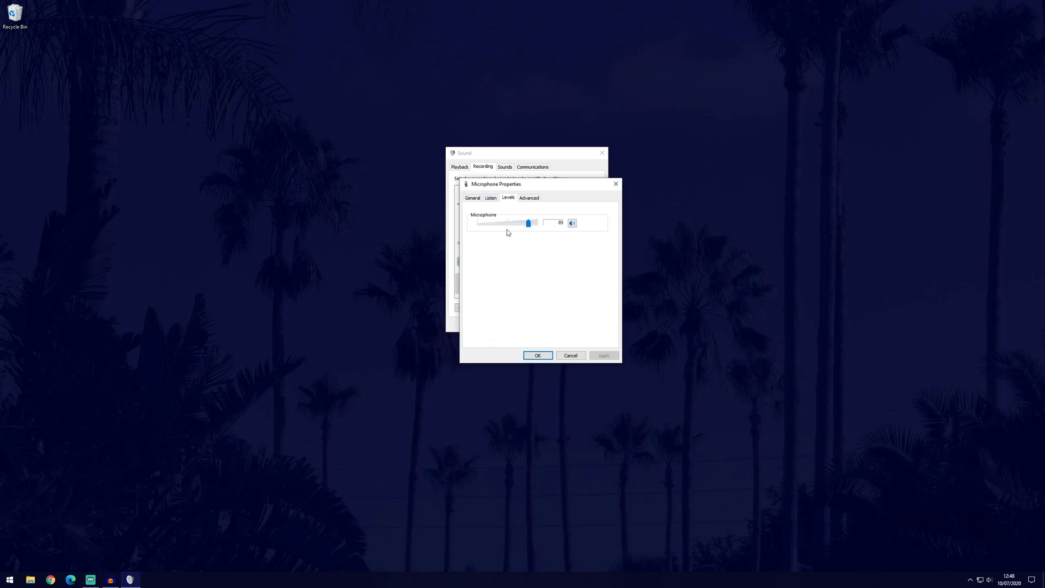
click(528, 199)
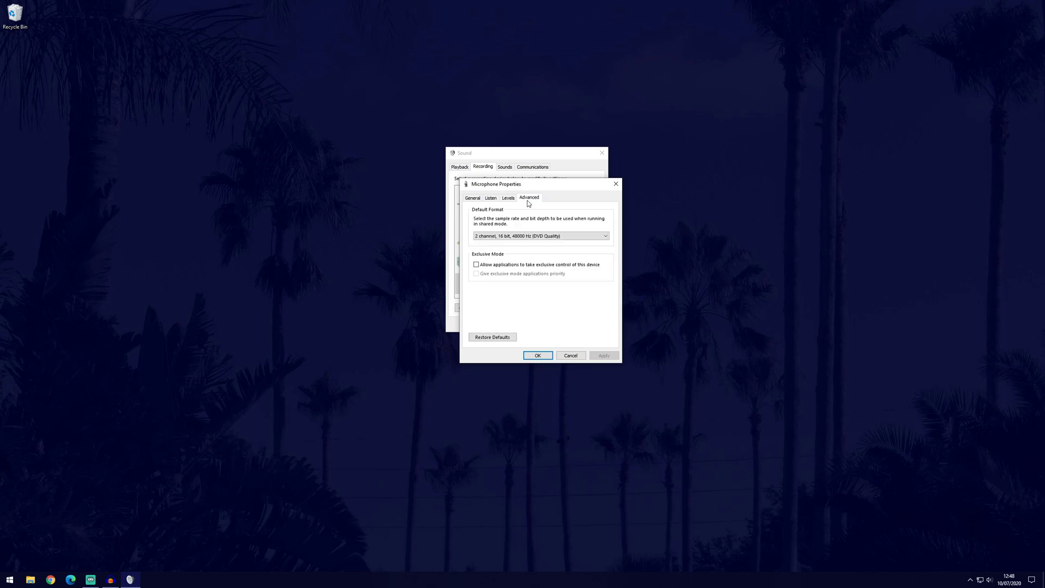
click(516, 236)
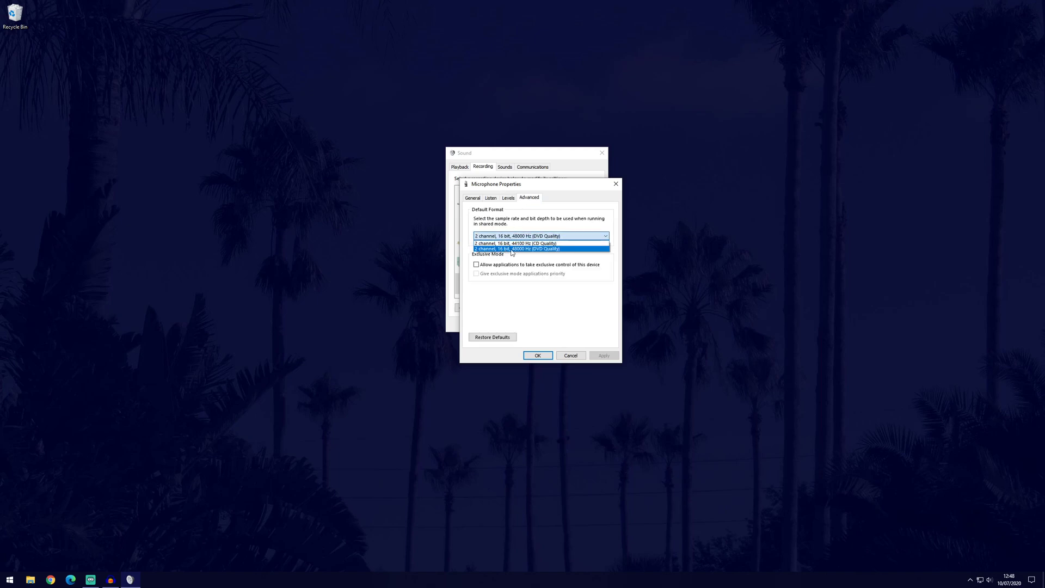
click(572, 250)
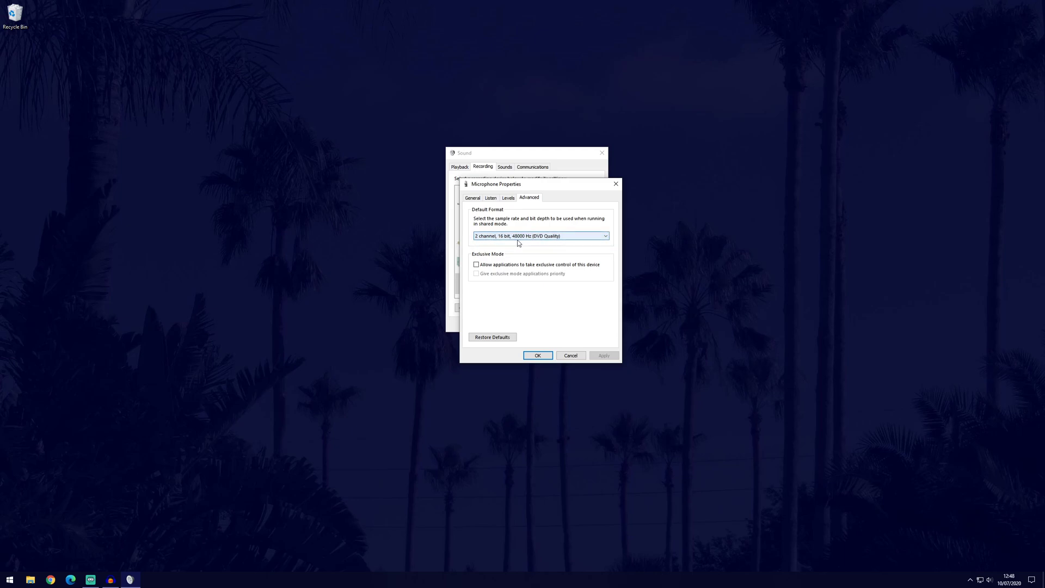
click(541, 356)
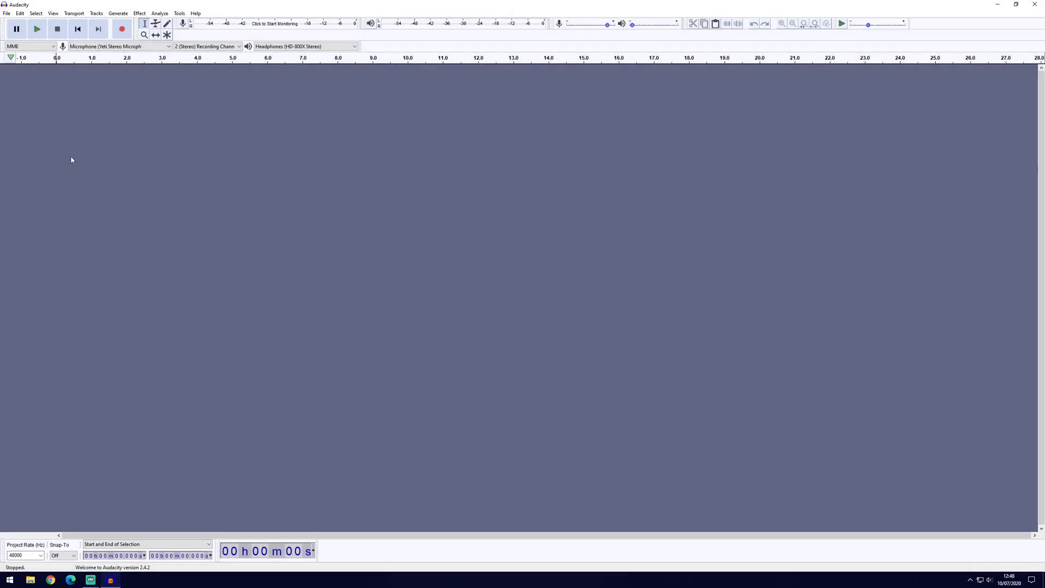
Set Audacity's Quality preferences Default Sample Rate to 48000 Hz and save with OK
click(18, 15)
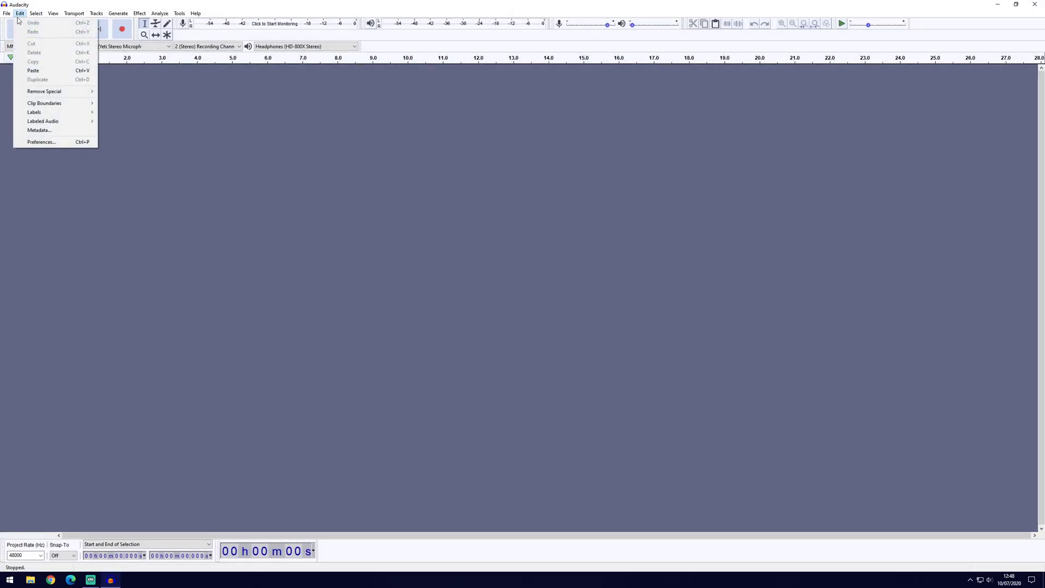
click(52, 143)
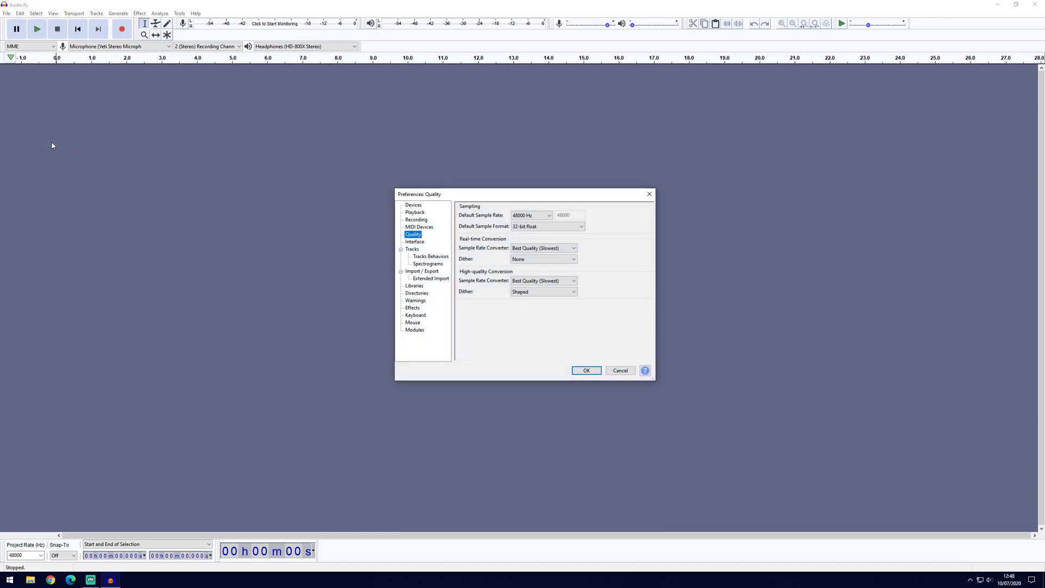
click(415, 206)
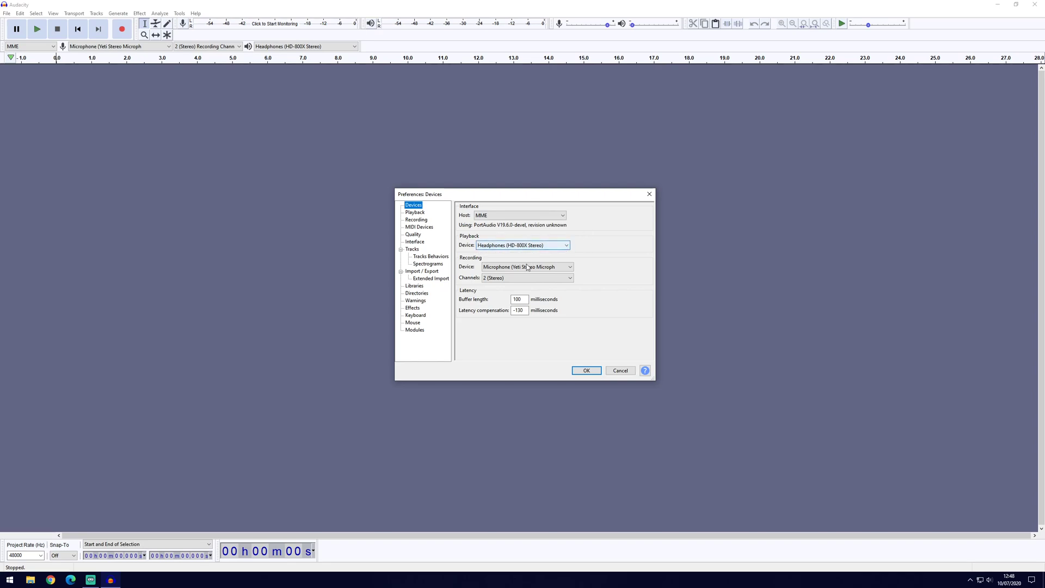
click(413, 235)
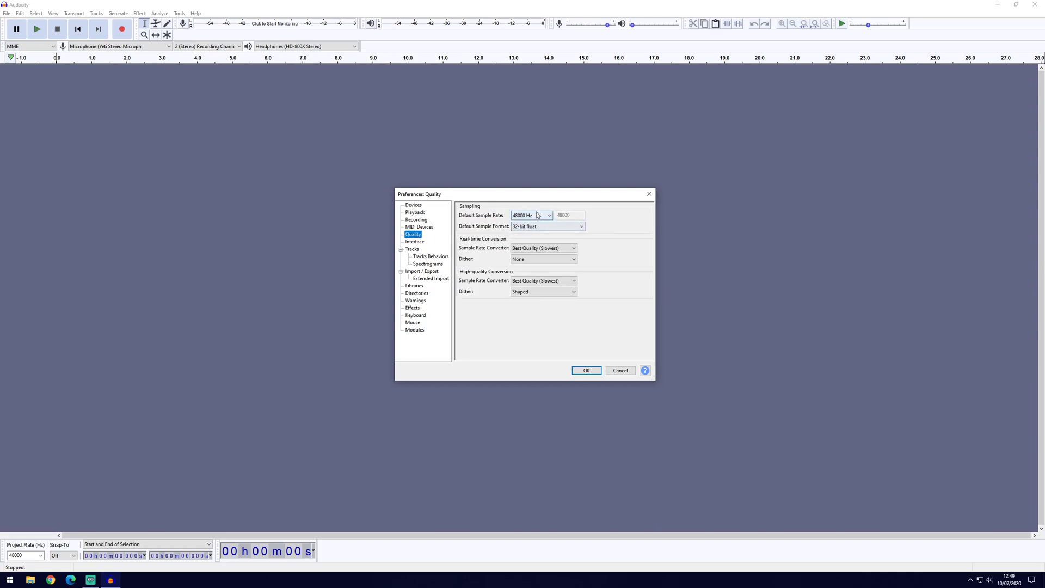
click(538, 215)
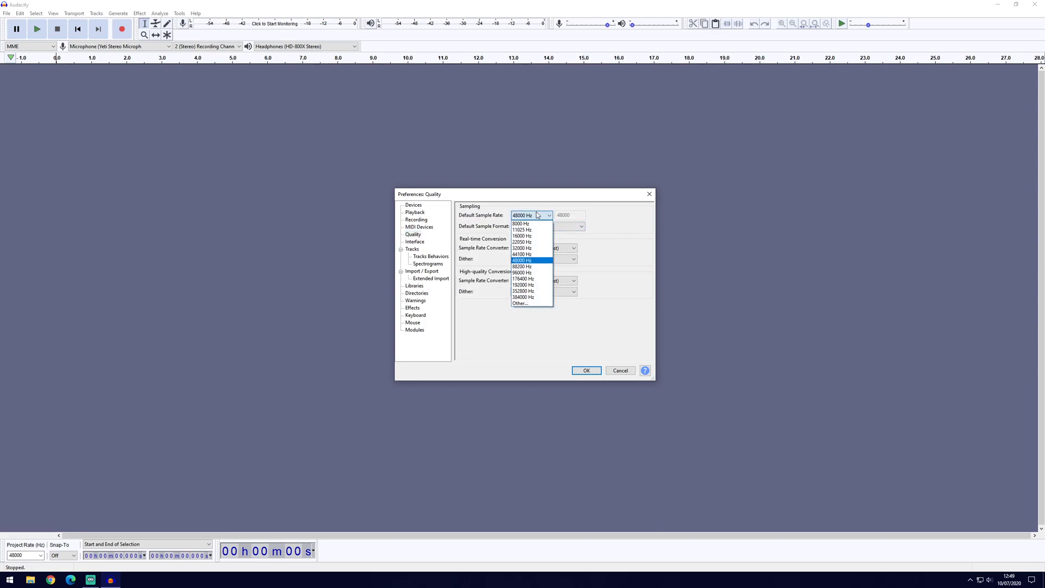
click(523, 263)
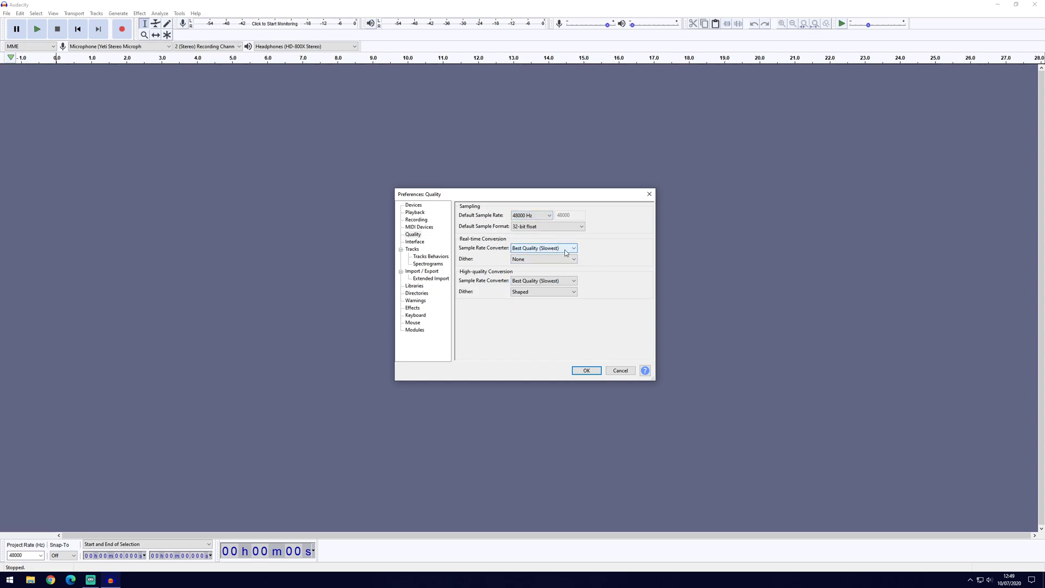
click(572, 283)
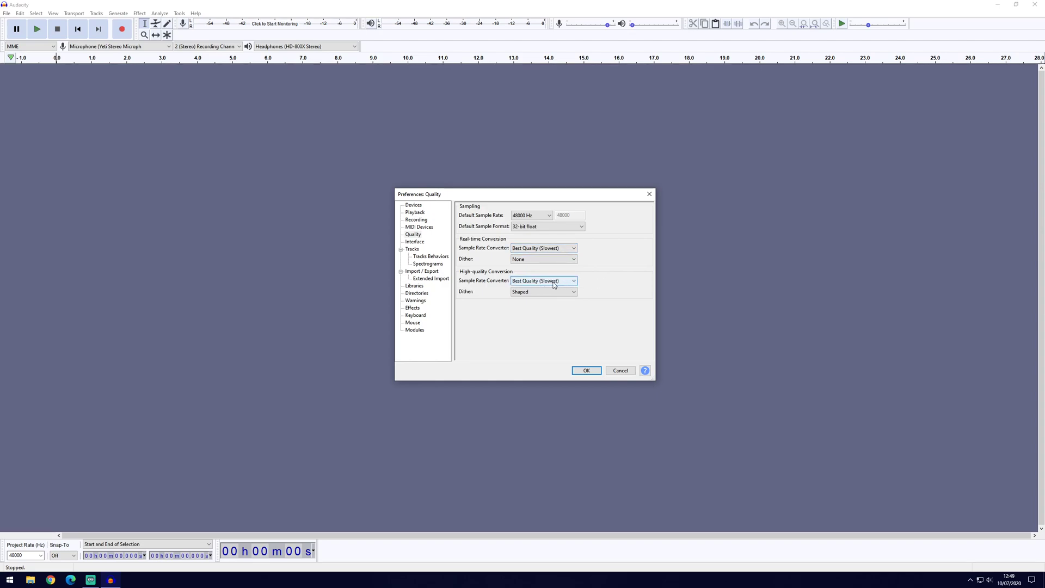
click(586, 372)
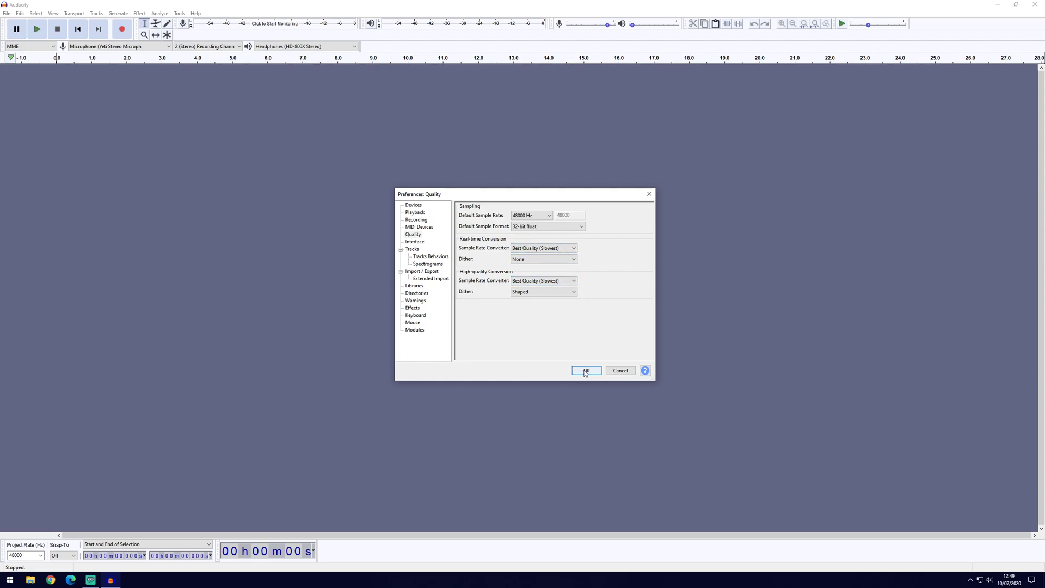